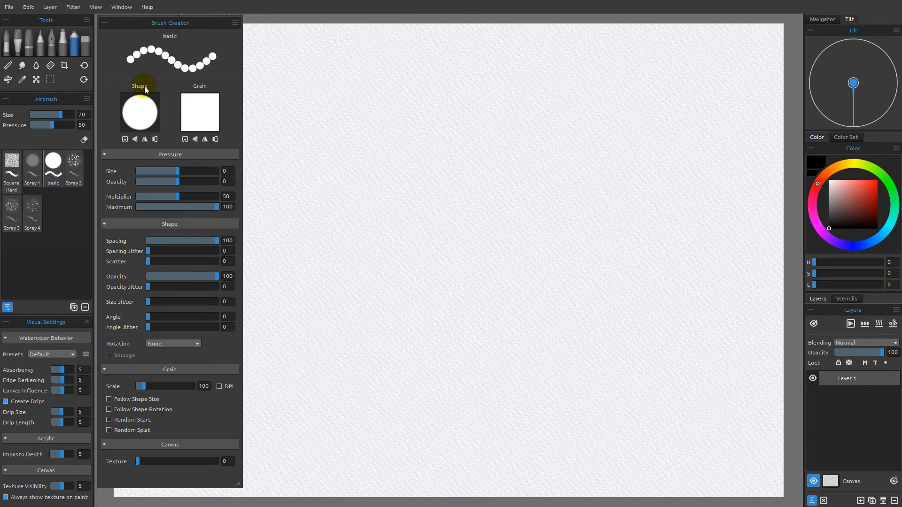
Load the "shape flat.png" image as the shape of the basic airbrush
click(125, 138)
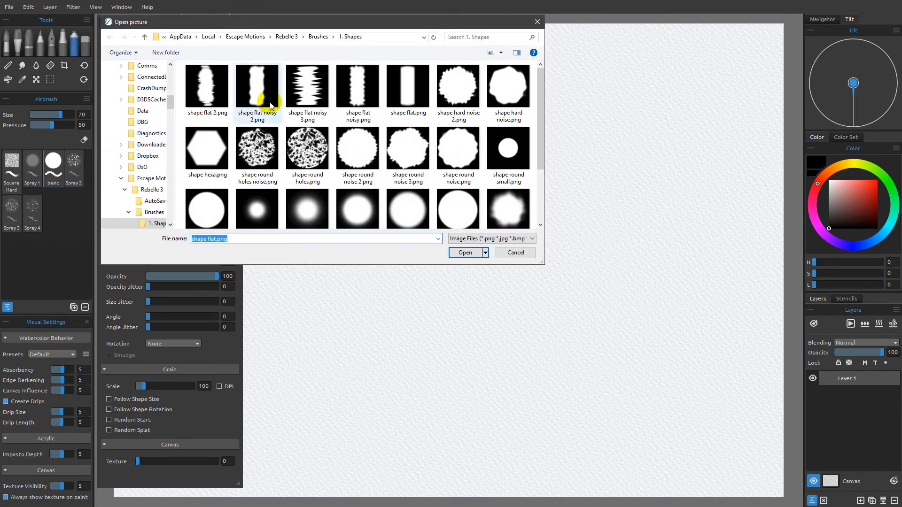
click(398, 83)
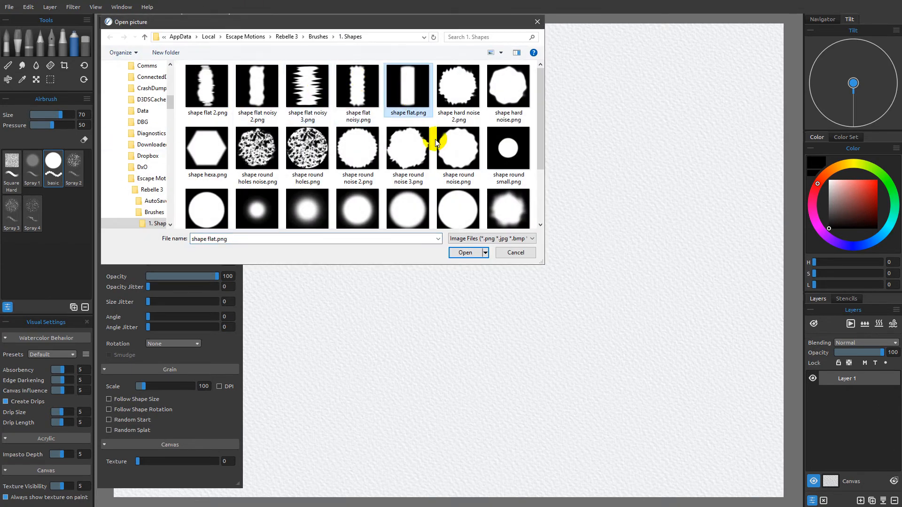
click(465, 252)
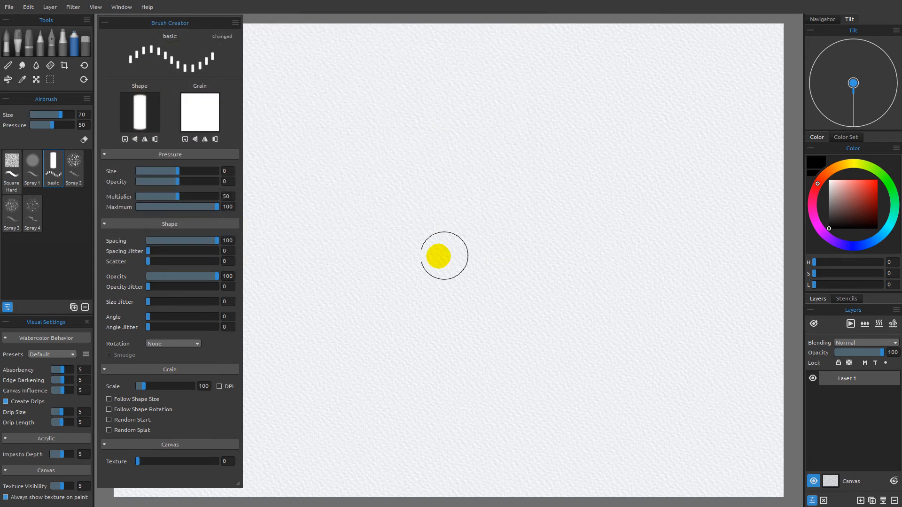
Load the "splats-02.png" image as the grain of the basic brush
click(185, 139)
click(526, 150)
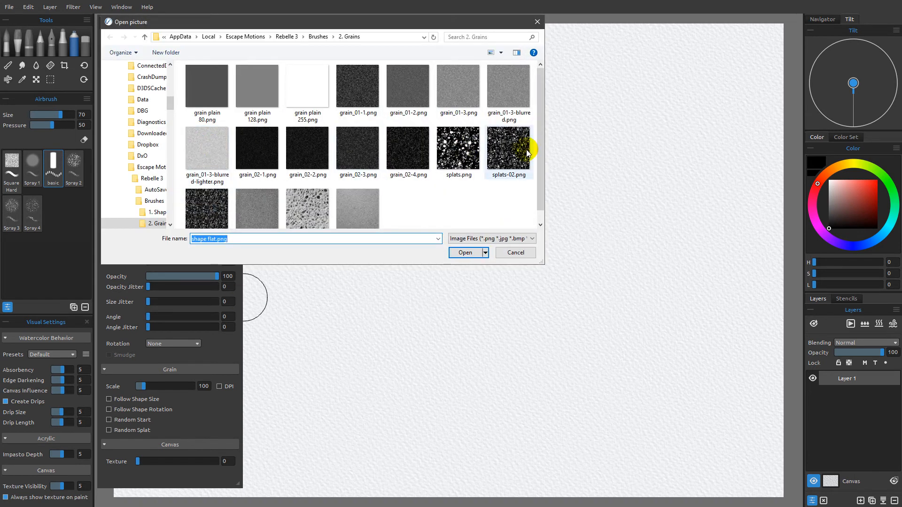
click(520, 150)
click(464, 254)
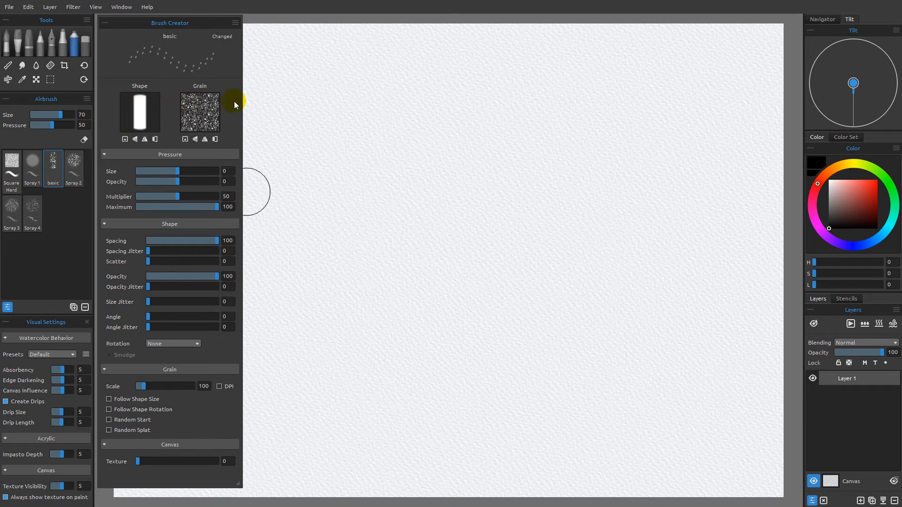
Paint a horizontal row of separate stamps near the canvas's upper edge, and a second line beneath it with shape spacing 2
drag(310, 80, 726, 80)
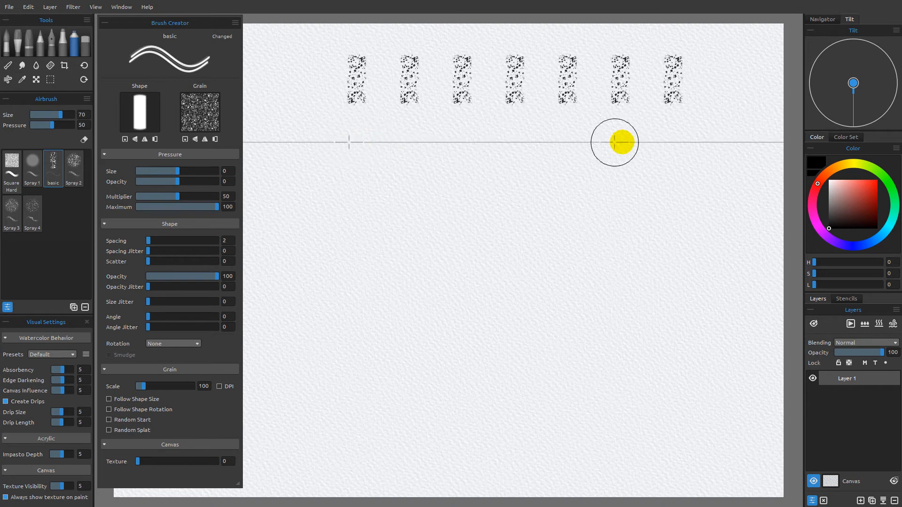
drag(690, 142, 349, 143)
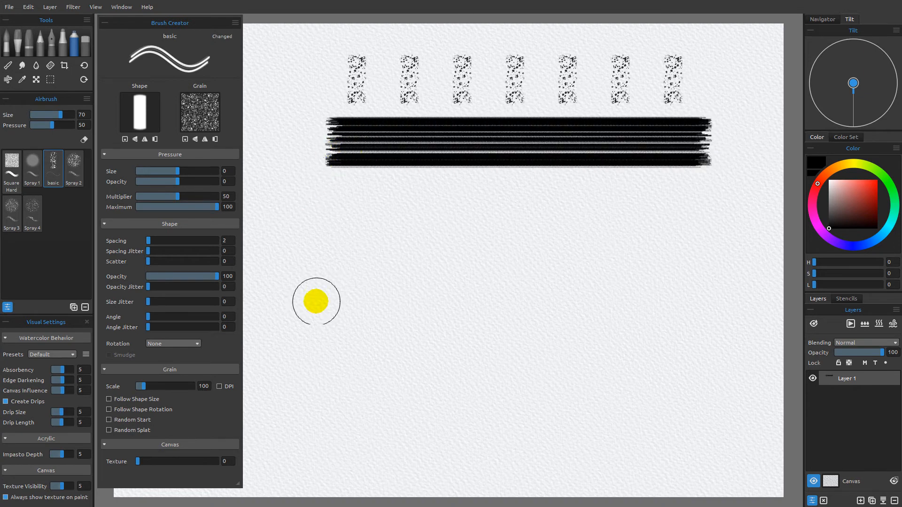
Set the shape opacity to 10 and paint another horizontal stroke below the solid black line
drag(215, 275, 176, 278)
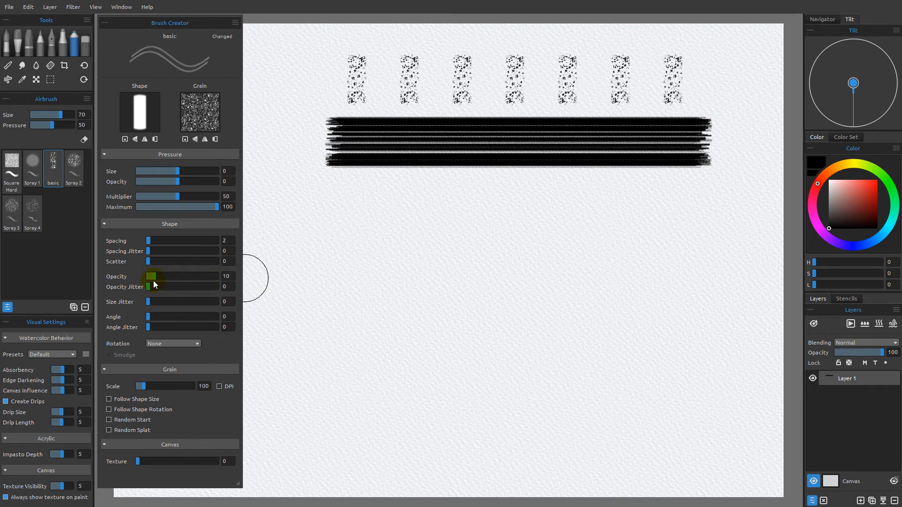
drag(349, 205, 645, 209)
mouse_move(705, 207)
mouse_down()
mouse_move(507, 202)
mouse_move(323, 213)
mouse_up()
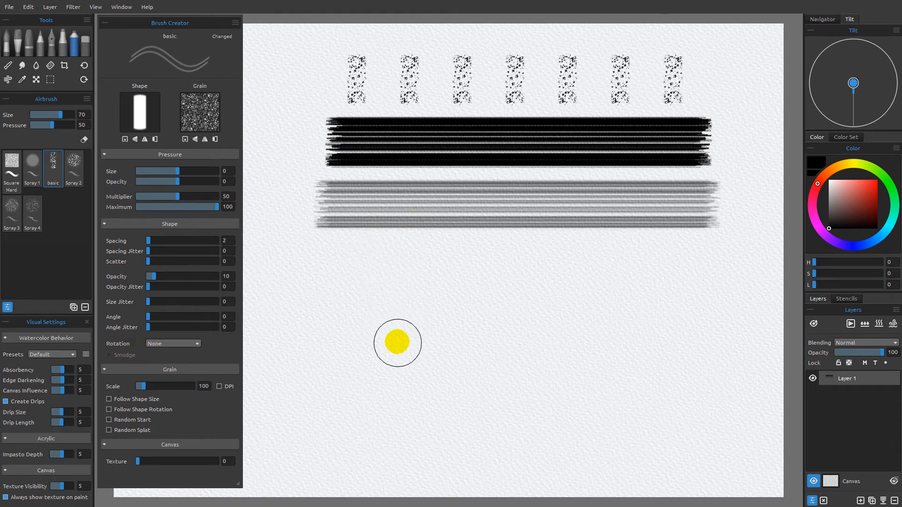
Paint a rough rectangle below the horizontal lines, plus one vertical and one horizontal test stroke beside it
mouse_move(354, 281)
mouse_down()
mouse_move(356, 360)
mouse_move(374, 331)
mouse_move(366, 283)
mouse_move(667, 267)
mouse_move(684, 390)
mouse_move(692, 390)
mouse_move(362, 400)
mouse_up()
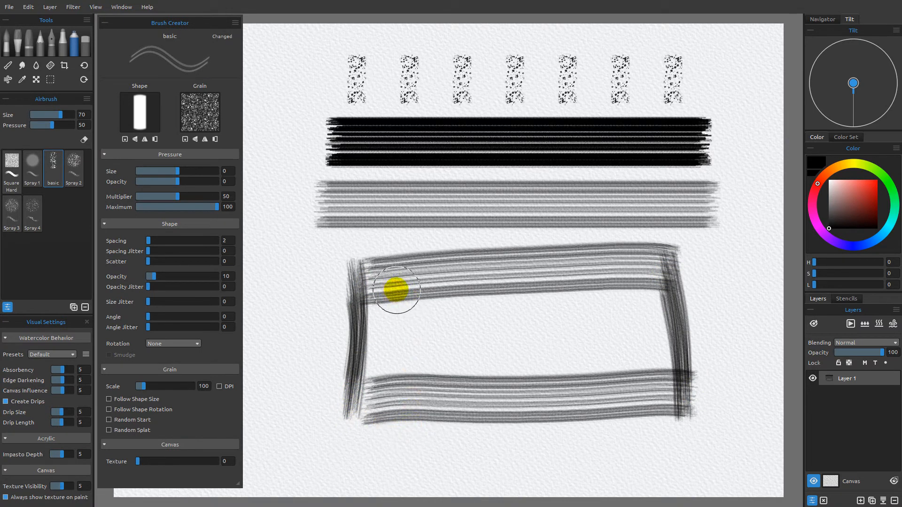
drag(294, 219, 295, 428)
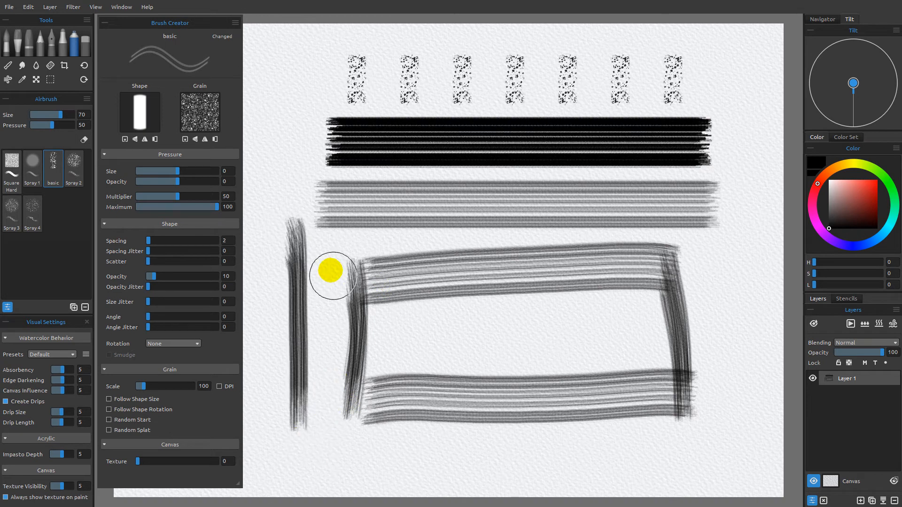
drag(303, 235, 503, 233)
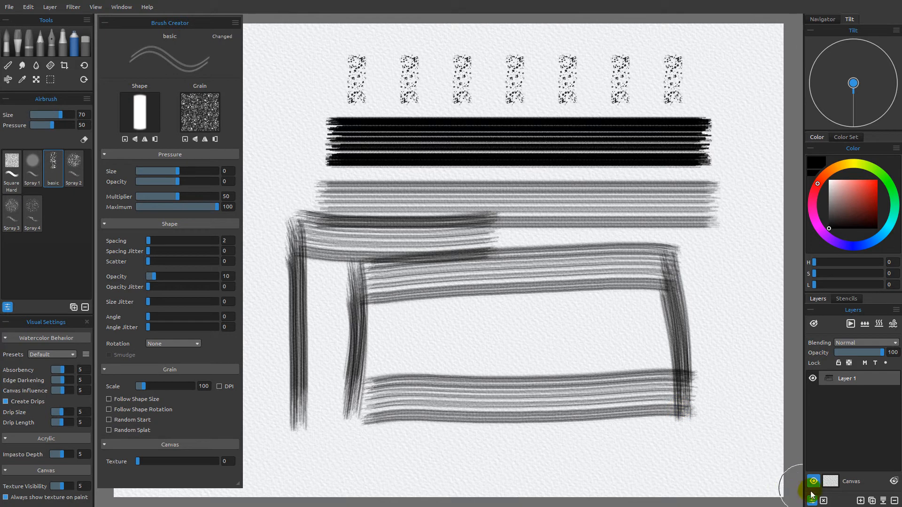
Clear the layer and paint a large four-sided outline with the brush shape angle set to 5
click(823, 501)
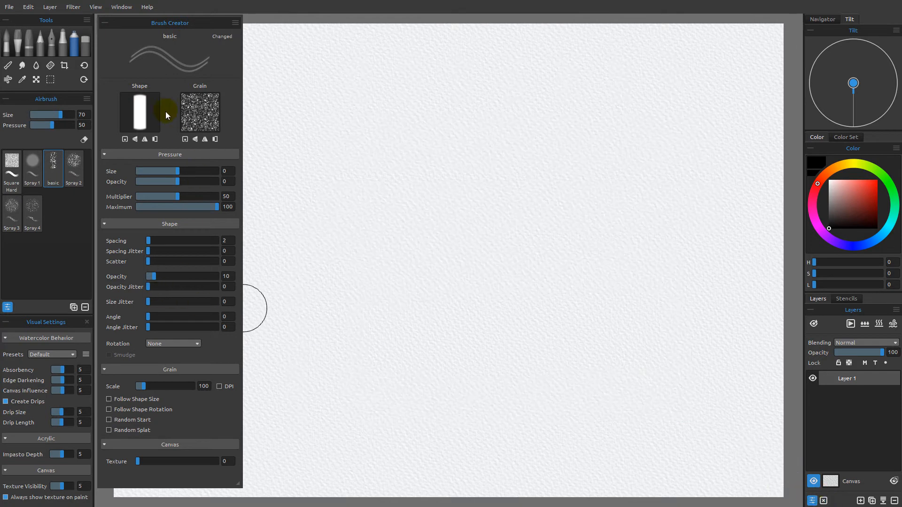
drag(147, 320, 150, 315)
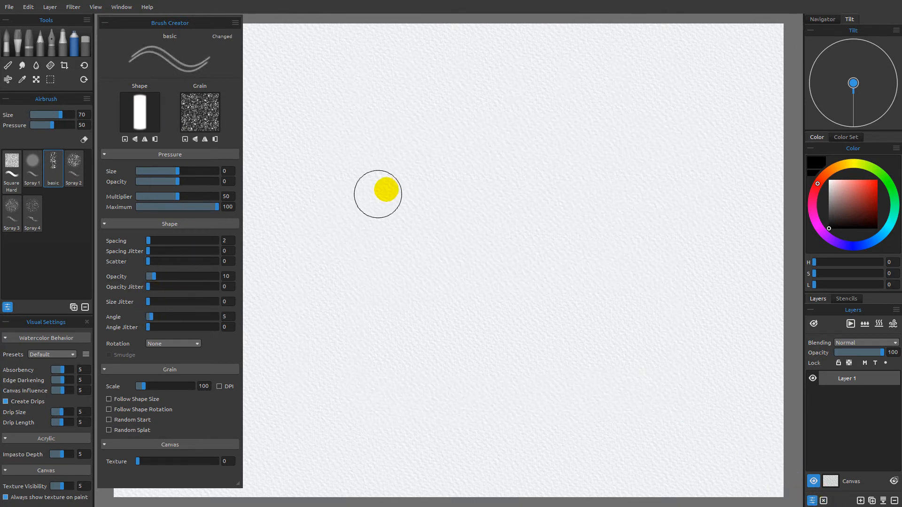
drag(367, 108, 356, 336)
mouse_move(376, 136)
mouse_down()
mouse_move(651, 148)
mouse_move(611, 155)
mouse_move(576, 345)
mouse_up()
drag(587, 310, 351, 332)
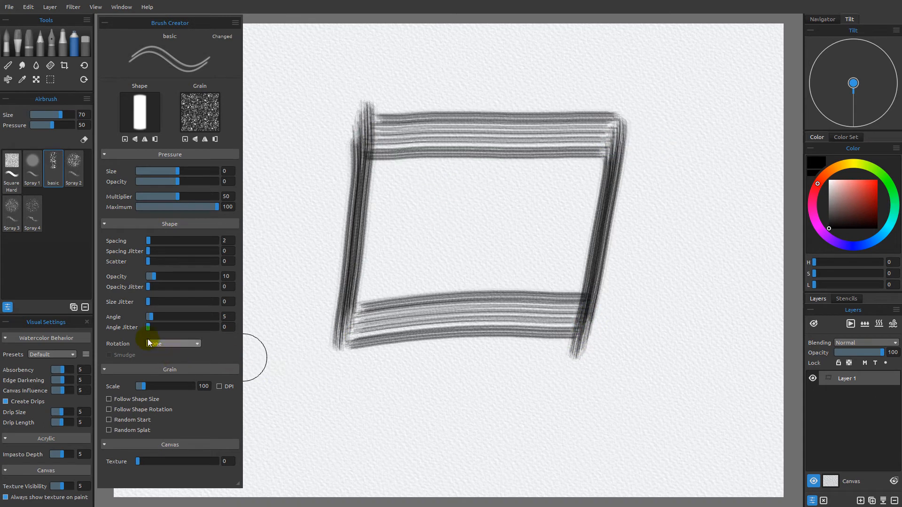
Paint vertical, horizontal and crossing diagonal strokes with the shape angle at 13, and reset the angle to 0
drag(662, 148, 676, 354)
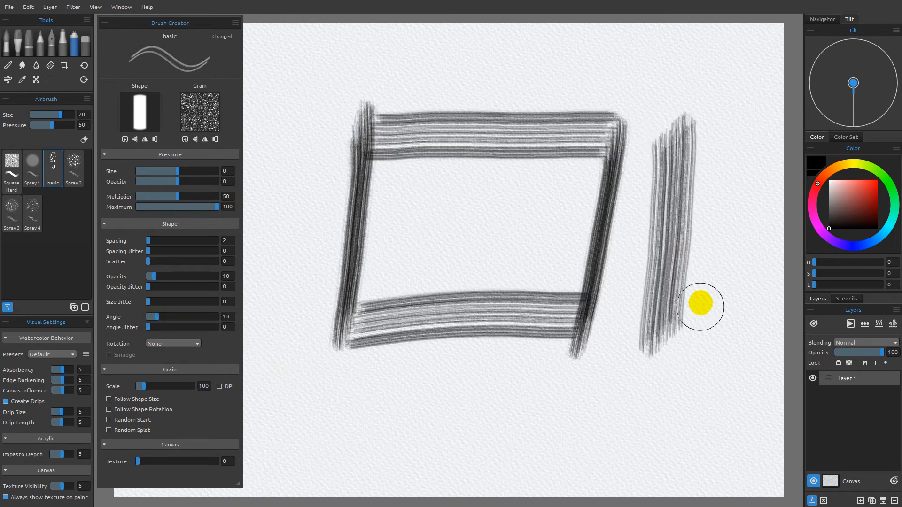
drag(714, 143, 709, 313)
drag(533, 374, 780, 357)
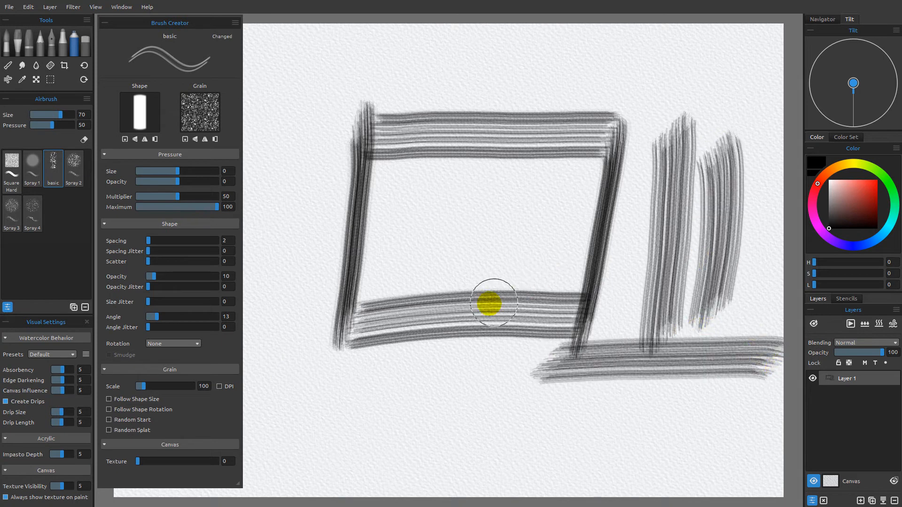
drag(449, 183, 599, 360)
drag(604, 159, 399, 363)
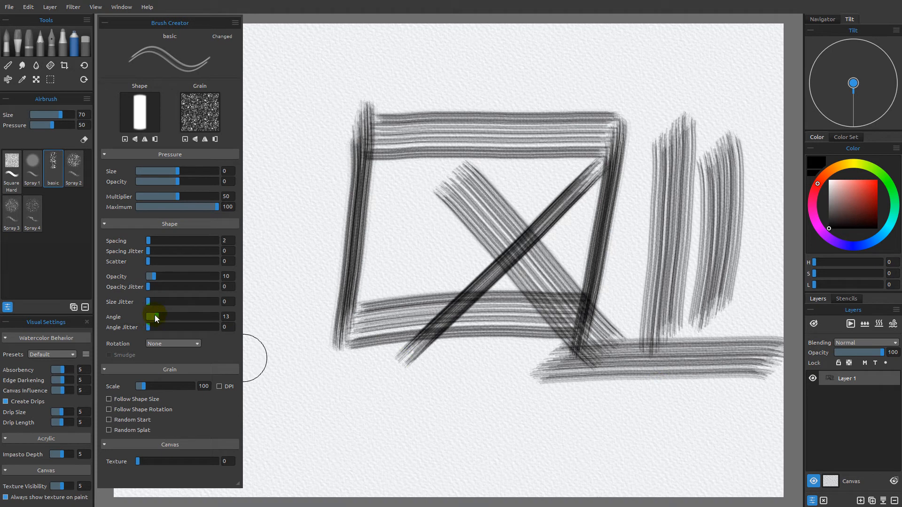
drag(156, 316, 132, 320)
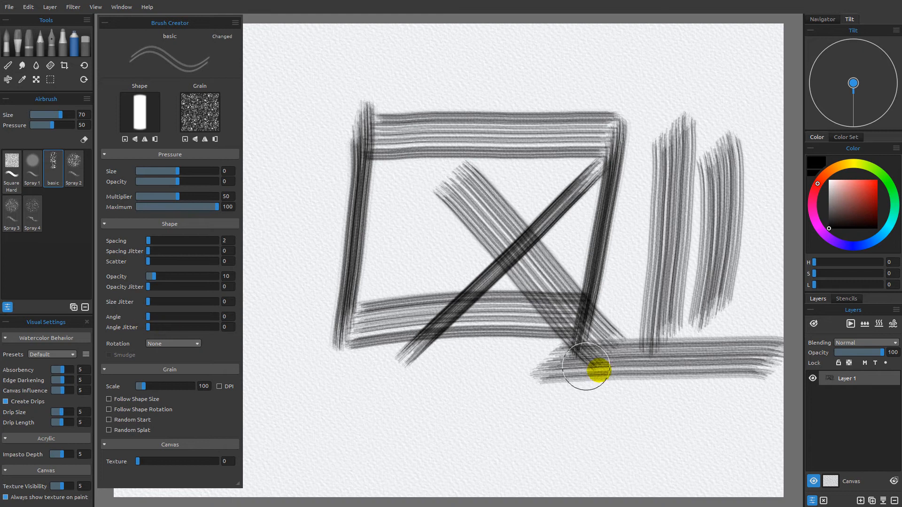
Clear the layer and paint a long S-shaped curve with the brush rotation set to Follow Trajectory
click(824, 500)
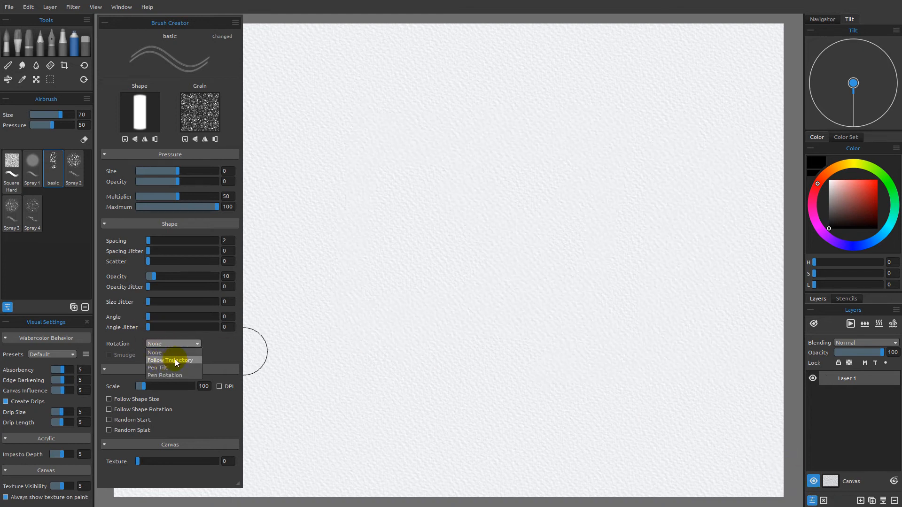
click(176, 359)
drag(381, 121, 365, 128)
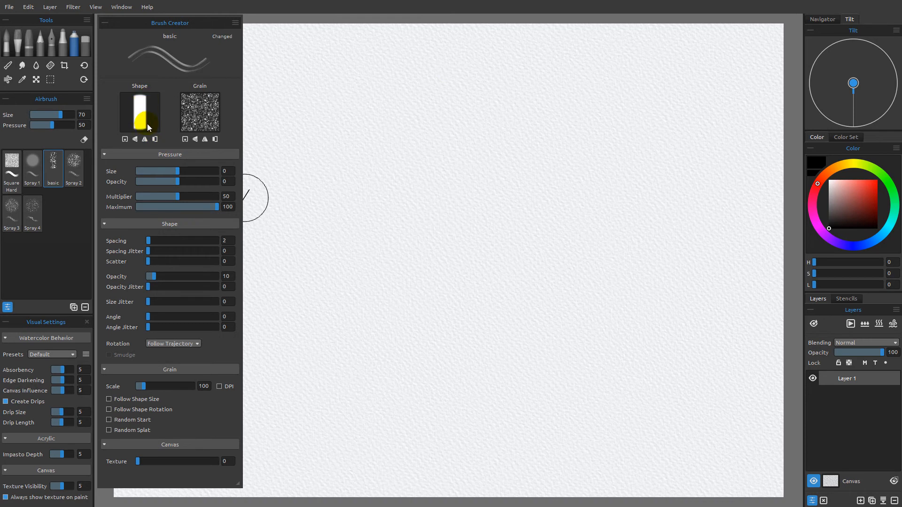
mouse_move(316, 97)
mouse_down()
mouse_move(339, 89)
mouse_move(449, 80)
mouse_move(486, 156)
mouse_move(343, 301)
mouse_move(426, 362)
mouse_move(586, 312)
mouse_move(632, 338)
mouse_move(584, 418)
mouse_up()
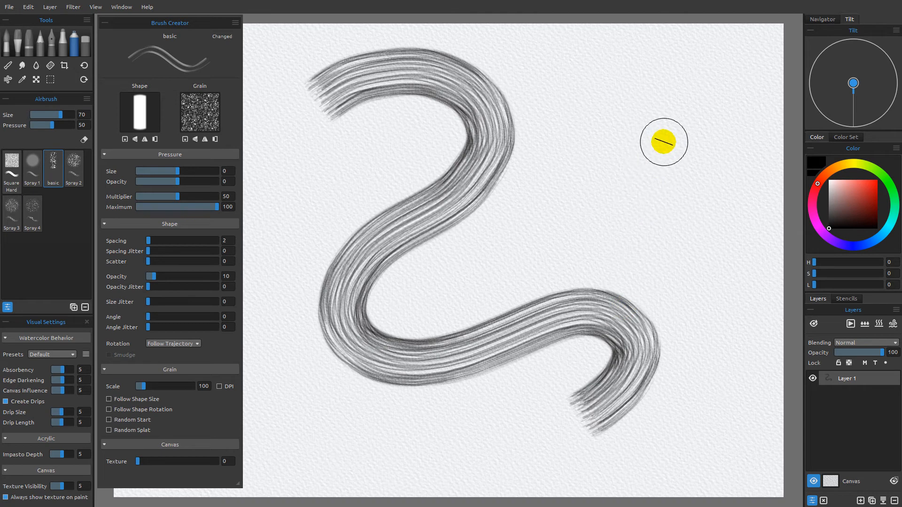
Paint two diagonal, one vertical and one horizontal stroke crossing each other in a star over the curve
drag(660, 150, 453, 333)
drag(522, 140, 713, 338)
drag(604, 105, 587, 356)
drag(446, 230, 695, 227)
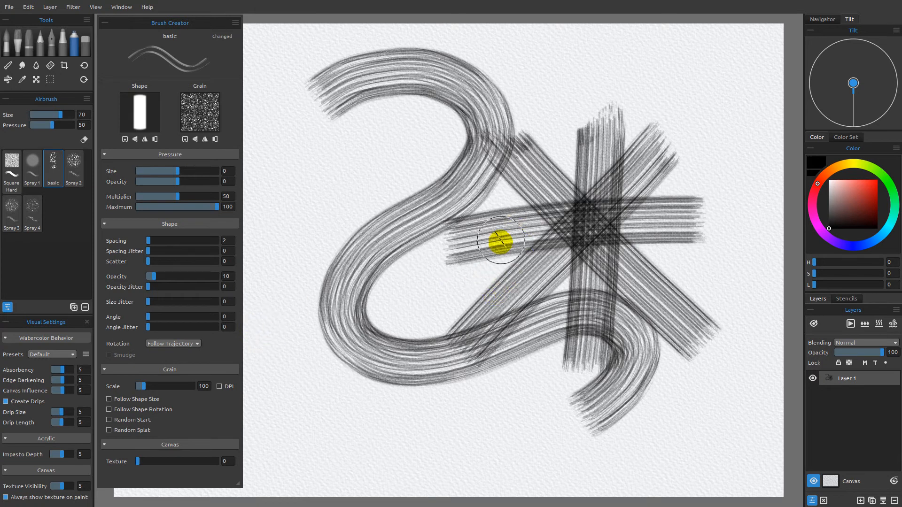
Clear the layer and paint winding strokes across the canvas with the brush rotation set to Pen Tilt
click(823, 501)
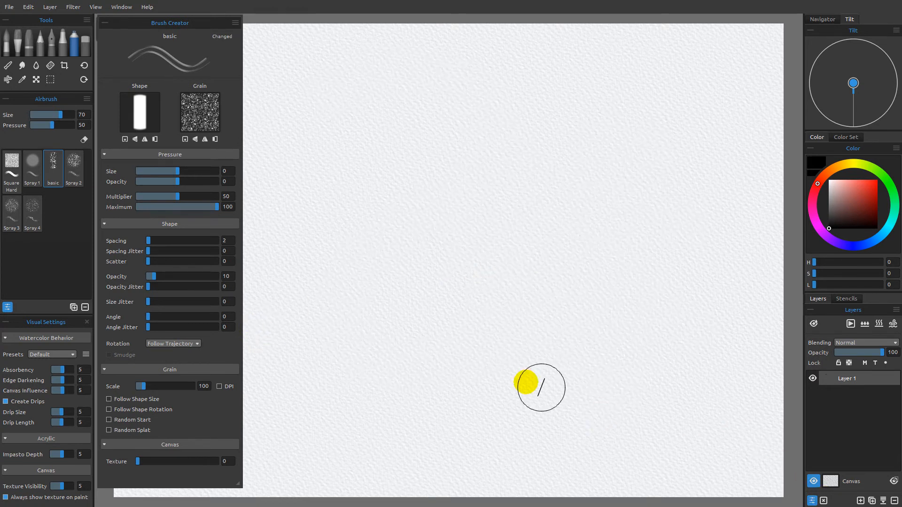
click(183, 343)
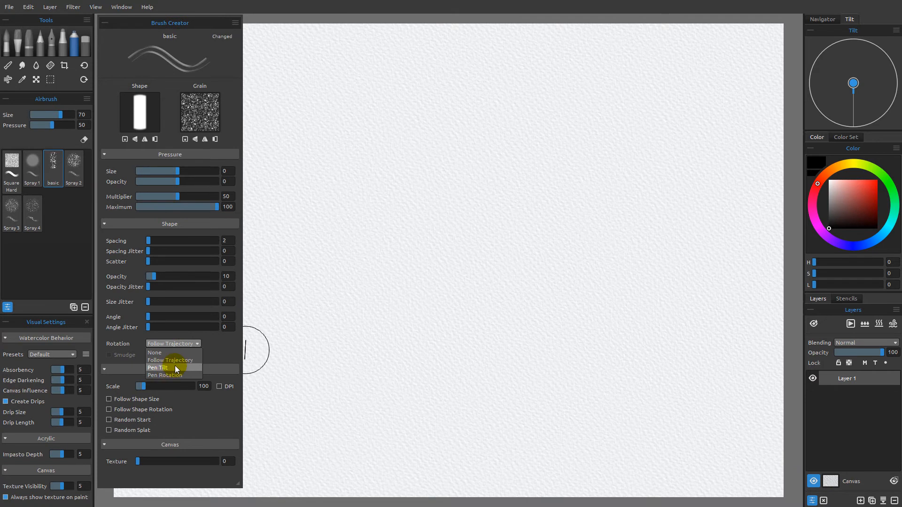
click(176, 367)
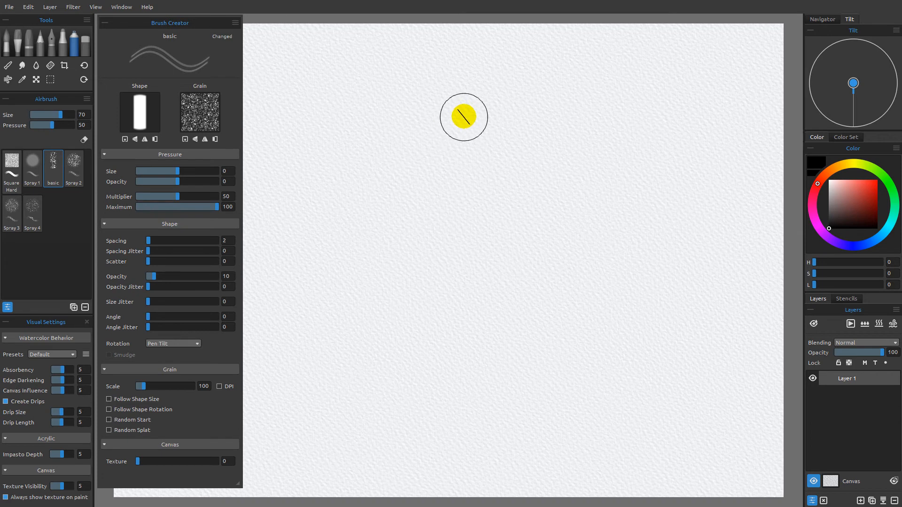
mouse_move(463, 110)
mouse_down()
mouse_move(365, 239)
mouse_move(389, 308)
mouse_move(453, 339)
mouse_move(538, 400)
mouse_move(510, 322)
mouse_move(539, 258)
mouse_move(685, 187)
mouse_move(582, 165)
mouse_move(472, 207)
mouse_move(467, 185)
mouse_move(511, 277)
mouse_move(654, 390)
mouse_move(706, 368)
mouse_move(735, 264)
mouse_move(690, 190)
mouse_move(684, 92)
mouse_move(721, 160)
mouse_up()
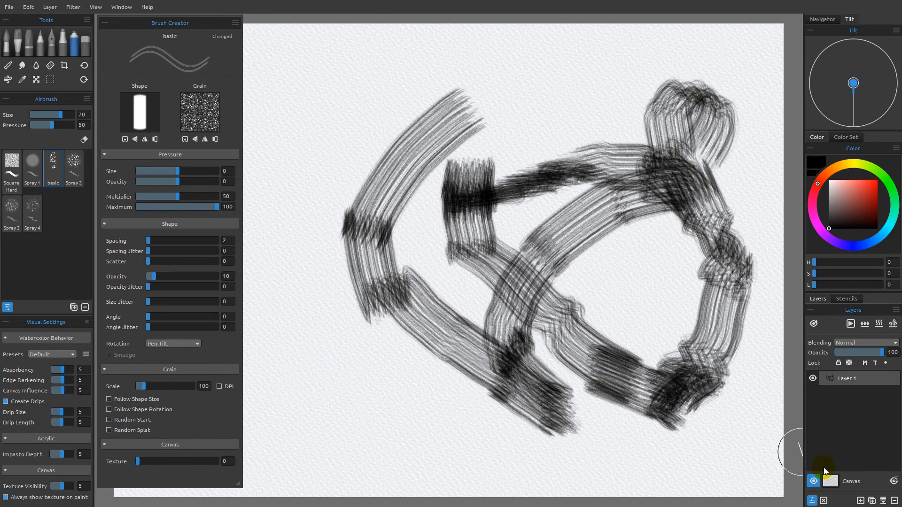
Clear the layer and paint looping and short strokes with the brush rotation set to Pen Rotation
click(822, 501)
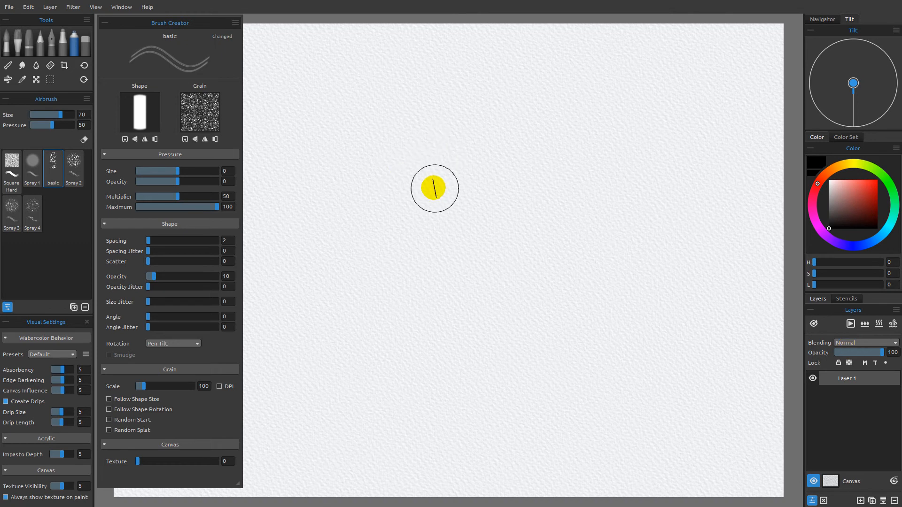
click(180, 344)
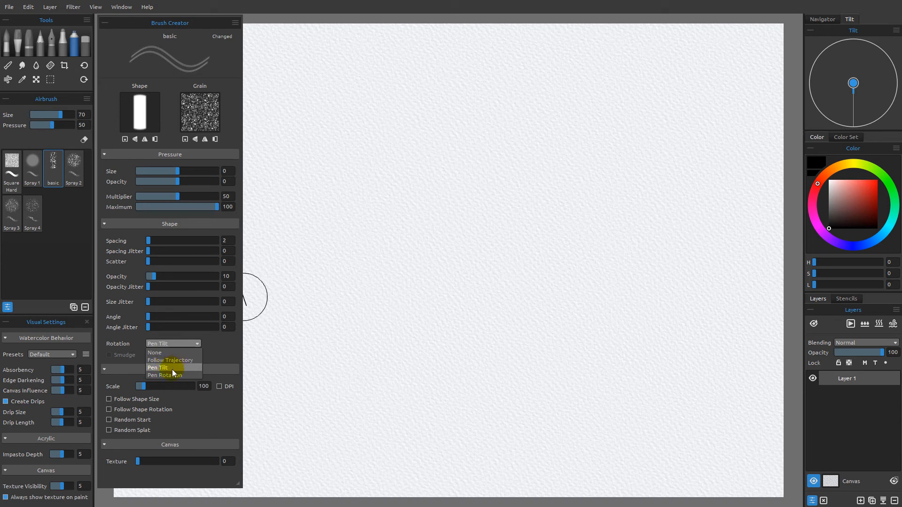
click(174, 376)
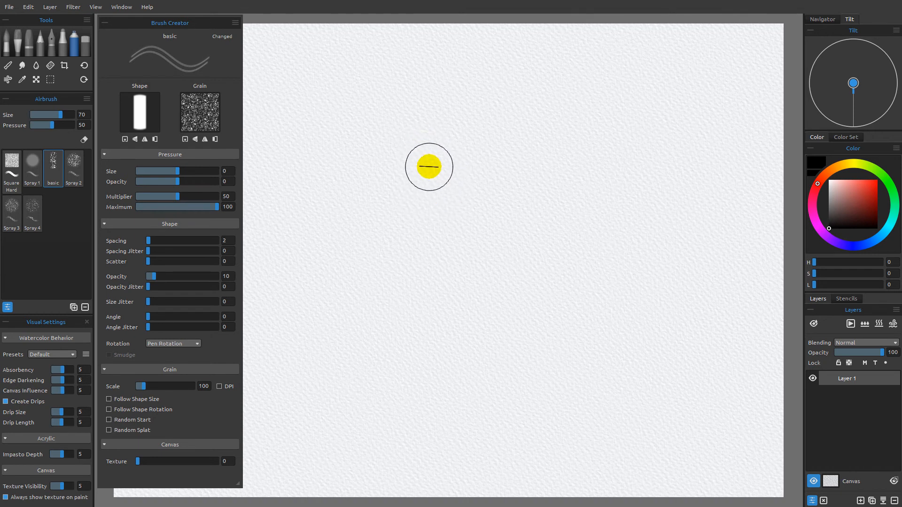
mouse_move(428, 165)
mouse_down()
mouse_move(429, 157)
mouse_move(429, 234)
mouse_move(407, 302)
mouse_move(460, 267)
mouse_move(507, 258)
mouse_move(503, 296)
mouse_move(479, 357)
mouse_move(407, 348)
mouse_move(356, 372)
mouse_move(318, 215)
mouse_move(328, 149)
mouse_move(352, 129)
mouse_move(414, 107)
mouse_move(493, 121)
mouse_move(606, 197)
mouse_up()
mouse_move(610, 241)
mouse_down()
mouse_move(598, 344)
mouse_move(634, 235)
mouse_move(613, 205)
mouse_move(698, 199)
mouse_move(635, 317)
mouse_move(596, 322)
mouse_up()
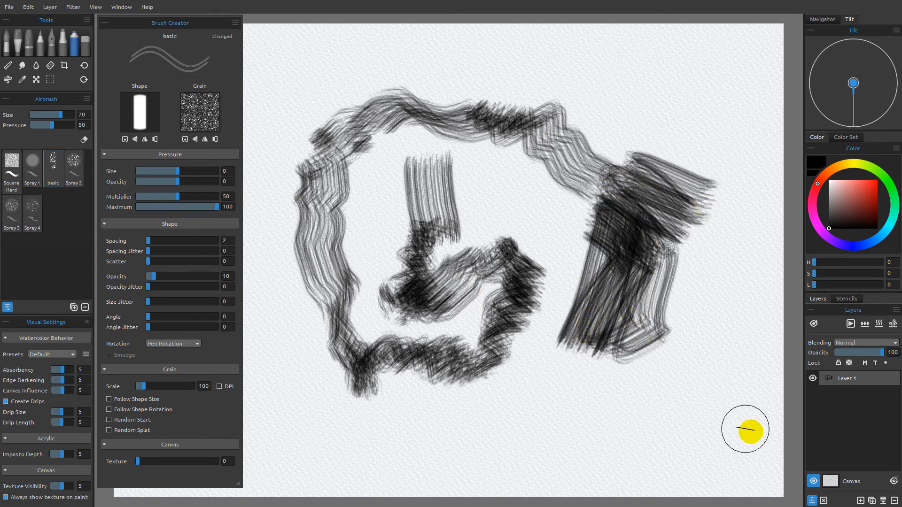
Clear the layer and paint another set of curved and zigzag strokes, keeping the brush rotation at Pen Rotation
click(824, 501)
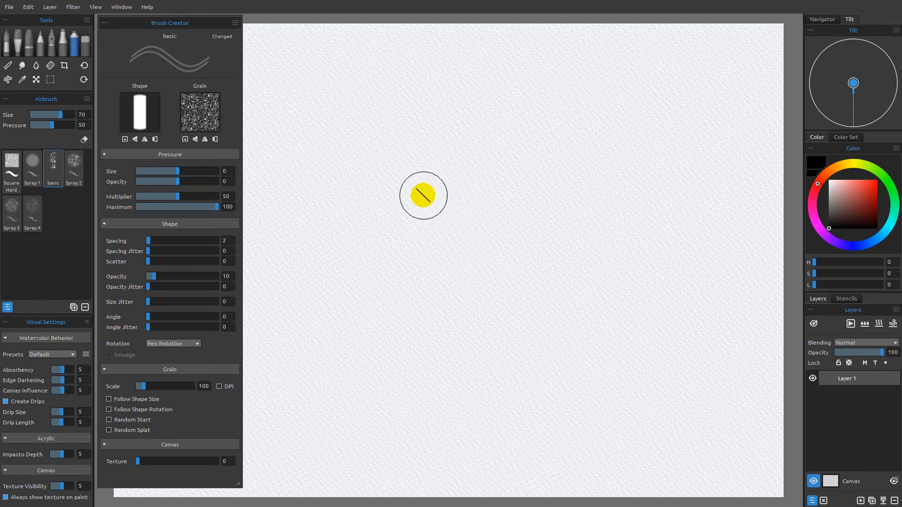
click(192, 346)
click(218, 347)
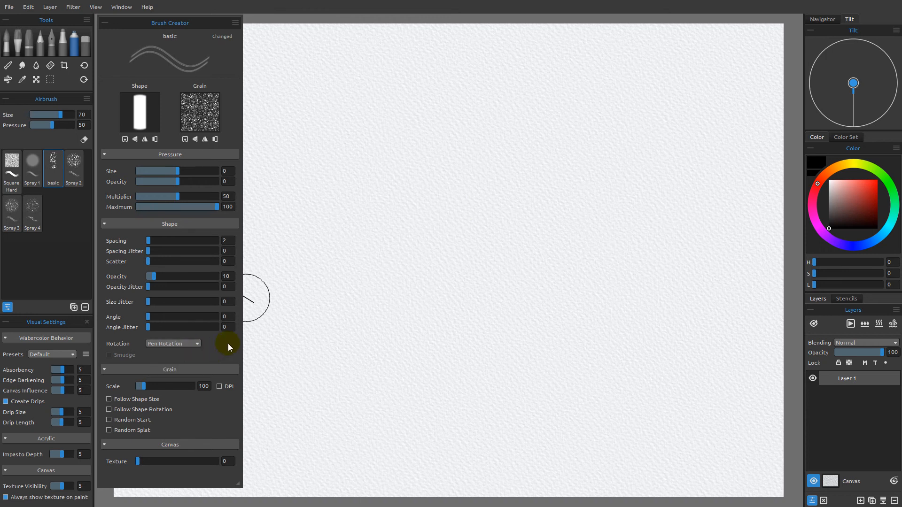
mouse_move(412, 170)
mouse_down()
mouse_move(385, 269)
mouse_move(397, 435)
mouse_move(332, 263)
mouse_move(473, 135)
mouse_move(544, 133)
mouse_move(447, 269)
mouse_move(507, 376)
mouse_move(499, 337)
mouse_move(515, 346)
mouse_move(587, 227)
mouse_move(582, 194)
mouse_up()
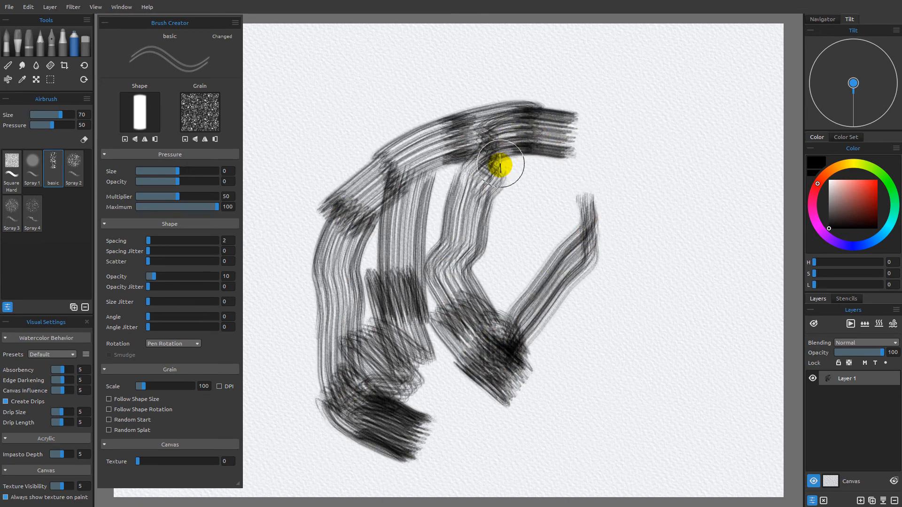
click(196, 342)
click(182, 344)
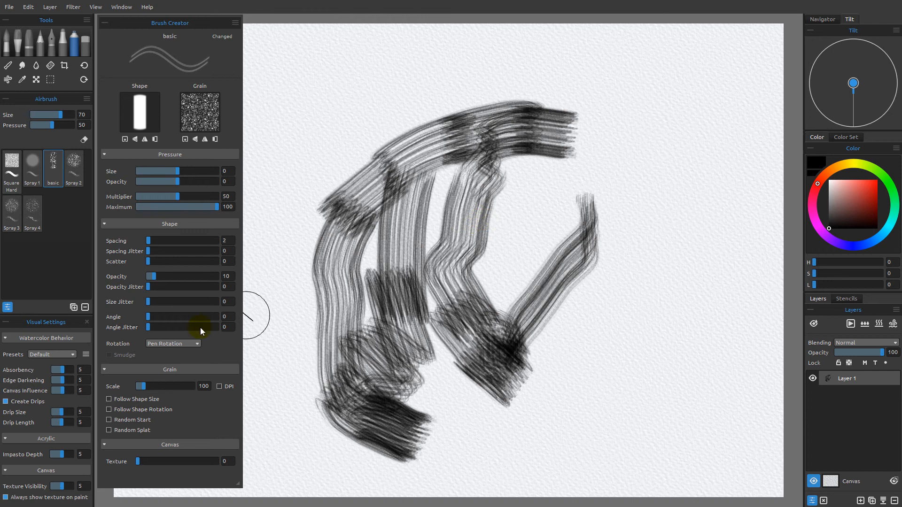
Keep the brush rotation at Pen Rotation and paint rough zigzag strokes in the canvas's upper-left area
click(198, 344)
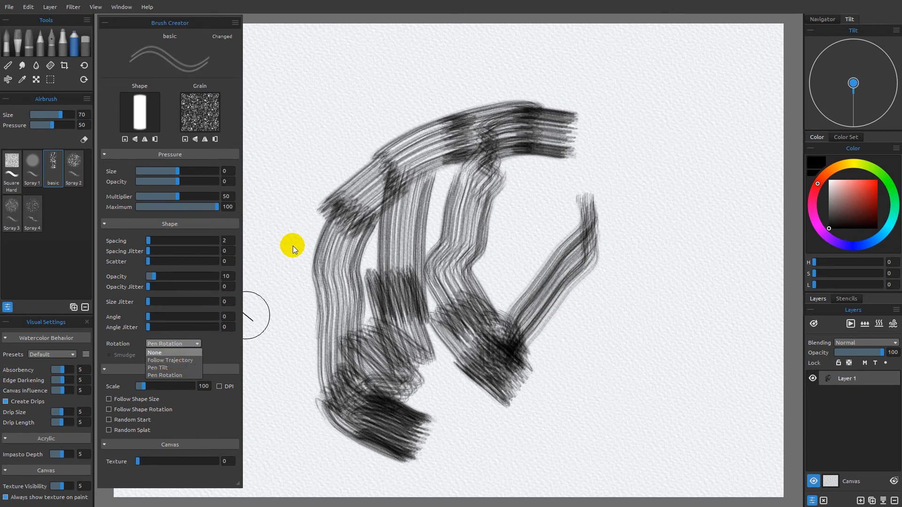
click(173, 380)
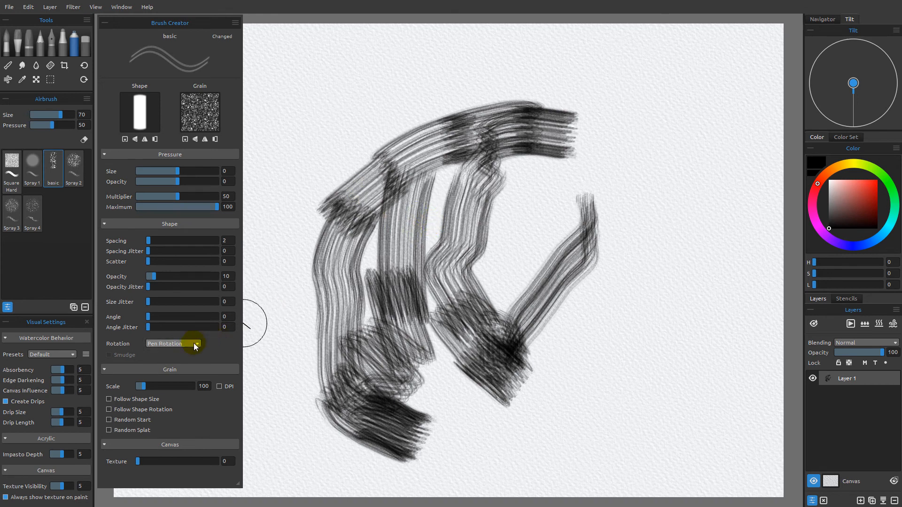
mouse_move(374, 182)
mouse_down()
mouse_move(292, 175)
mouse_move(324, 255)
mouse_up()
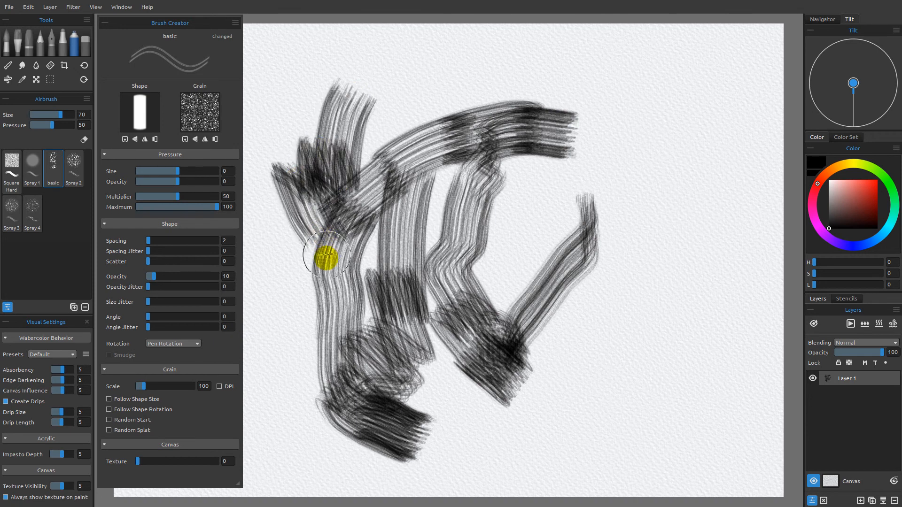
Set the brush rotation to None and clear the layer
click(196, 346)
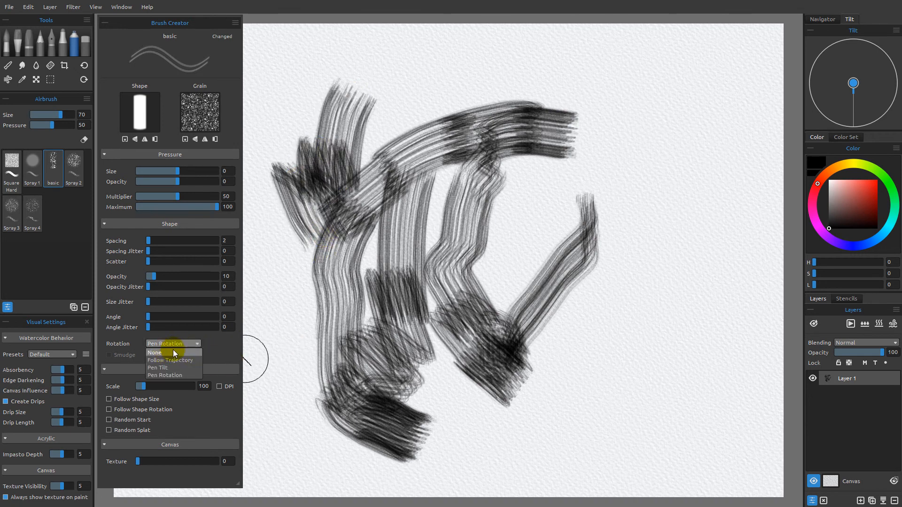
click(178, 350)
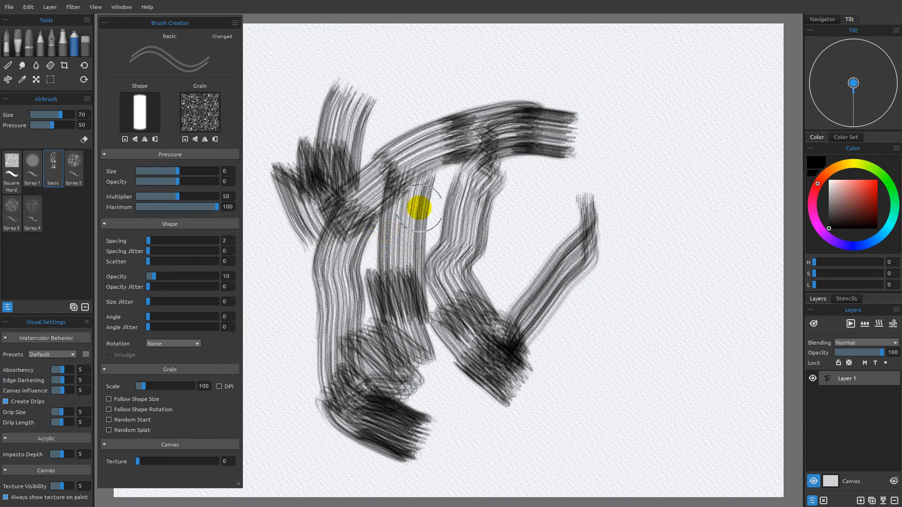
click(824, 501)
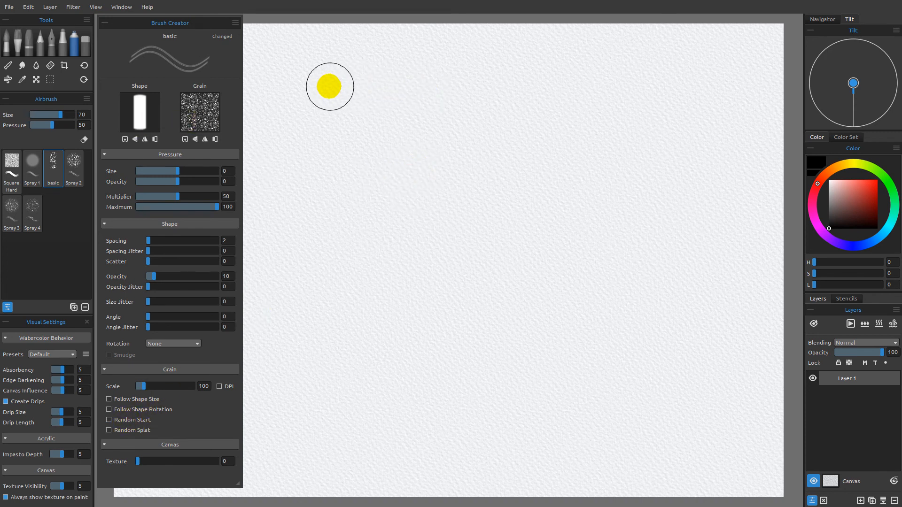
Paint two parallel horizontal strokes, one below the other, across the upper part of the canvas
mouse_move(326, 87)
mouse_down()
mouse_move(717, 87)
mouse_move(322, 101)
mouse_up()
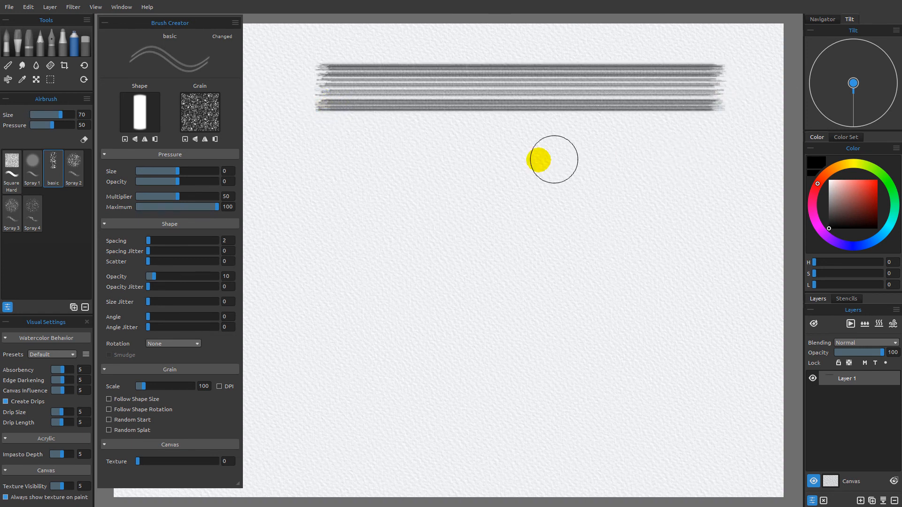
drag(327, 148, 730, 149)
drag(729, 149, 320, 161)
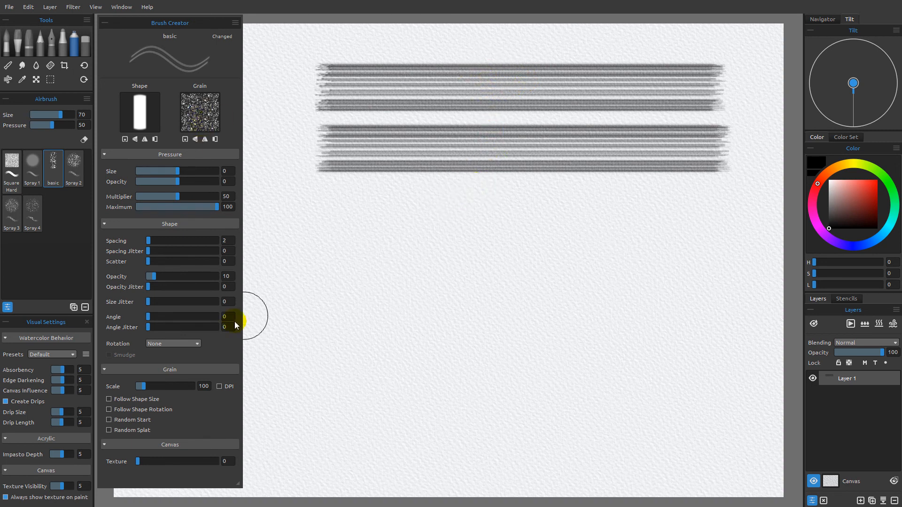
Enable Random Start for the grain and paint two more horizontal strokes below the existing pair
click(110, 420)
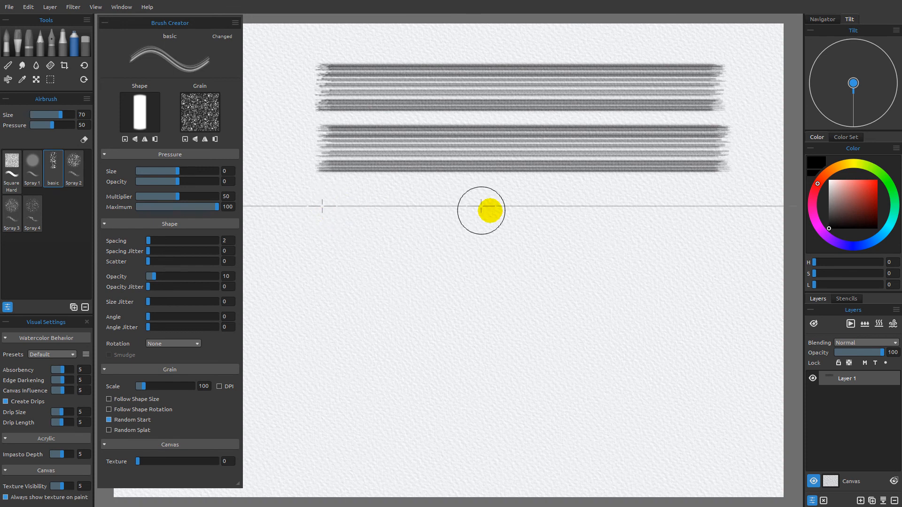
drag(720, 205, 328, 217)
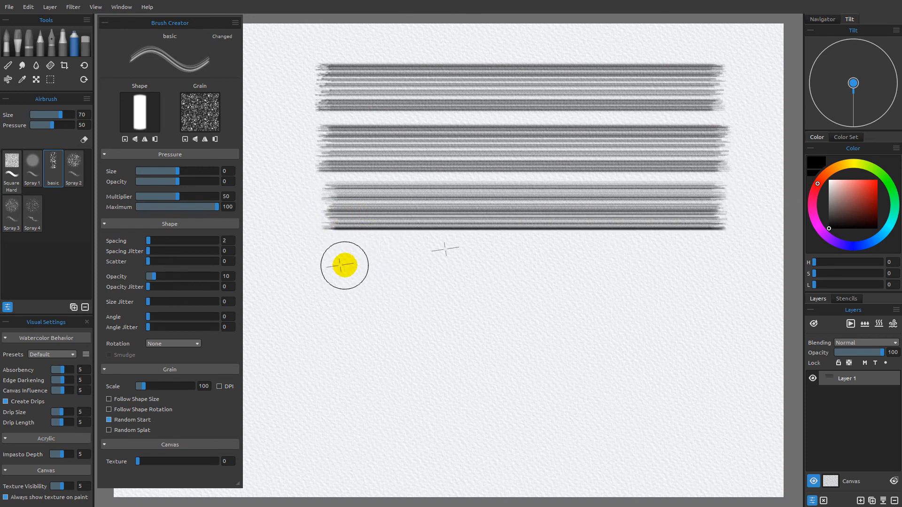
drag(725, 266, 332, 288)
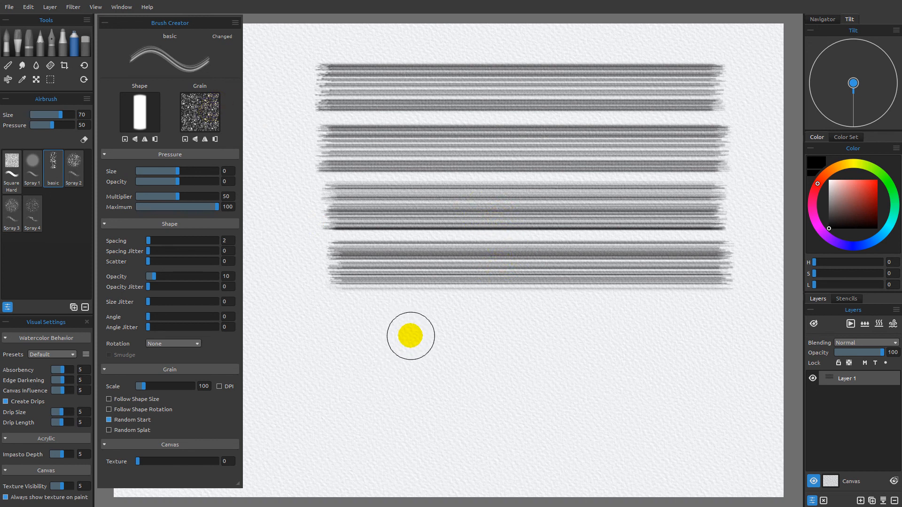
Set the brush rotation to Pen Rotation and paint two scribbled zigzag patches below the horizontal strokes
click(197, 344)
click(188, 368)
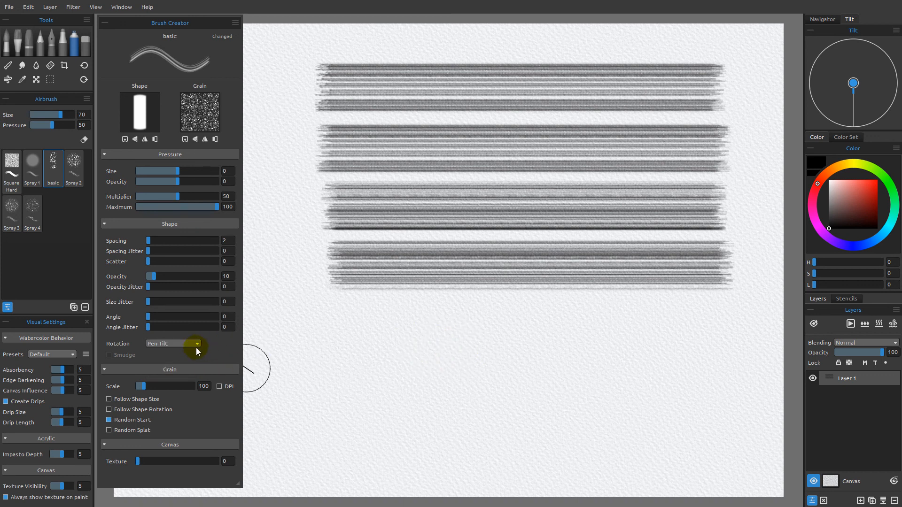
click(185, 376)
mouse_move(424, 326)
mouse_down()
mouse_move(413, 398)
mouse_move(566, 378)
mouse_up()
mouse_move(628, 373)
mouse_down()
mouse_move(599, 368)
mouse_move(684, 362)
mouse_move(702, 463)
mouse_up()
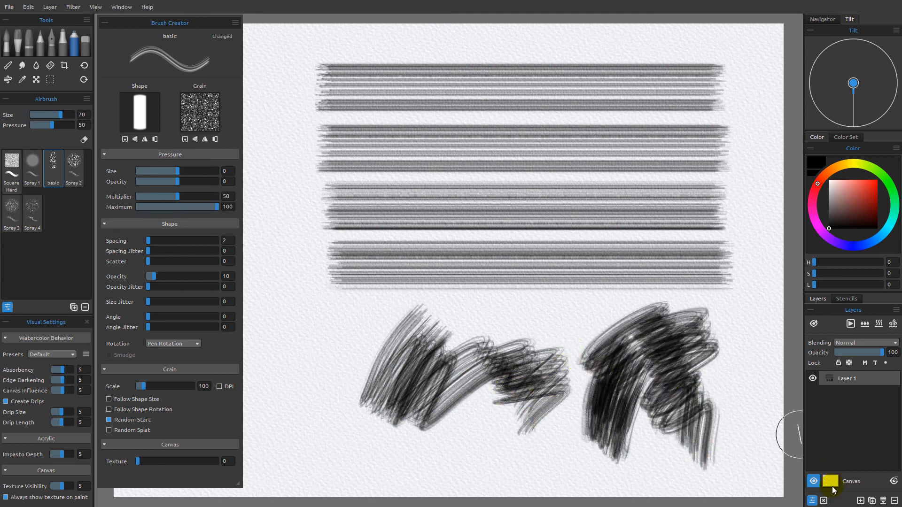
Clear the layer and paint one scribbled patch at canvas texture 16 and a second beside it at 20
click(823, 500)
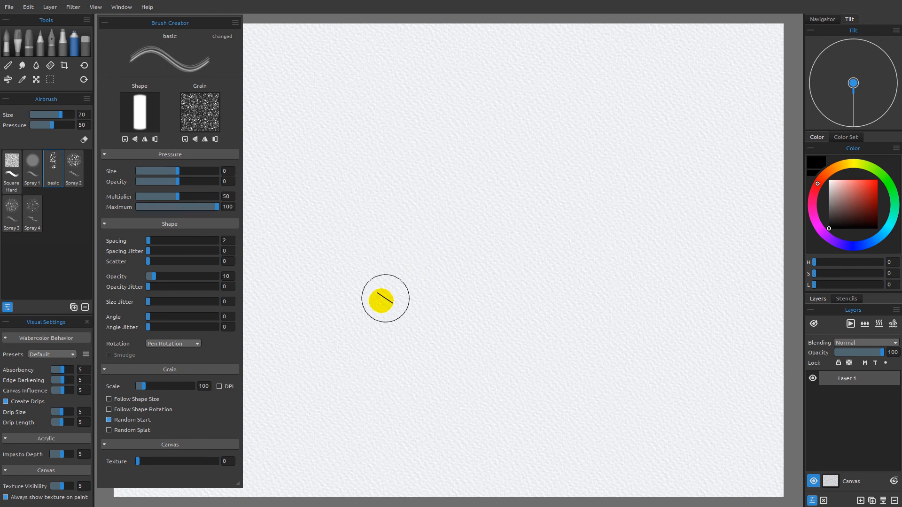
drag(137, 461, 148, 463)
mouse_move(424, 254)
mouse_down()
mouse_move(368, 238)
mouse_move(459, 210)
mouse_move(418, 281)
mouse_move(431, 114)
mouse_move(423, 241)
mouse_move(395, 193)
mouse_move(359, 175)
mouse_up()
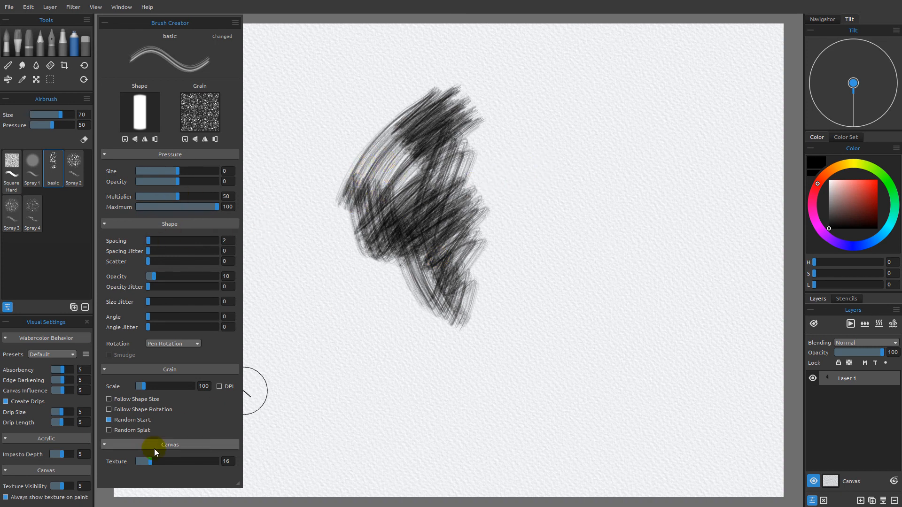
drag(151, 461, 153, 461)
mouse_move(562, 192)
mouse_down()
mouse_move(540, 241)
mouse_move(544, 295)
mouse_move(519, 151)
mouse_move(631, 179)
mouse_up()
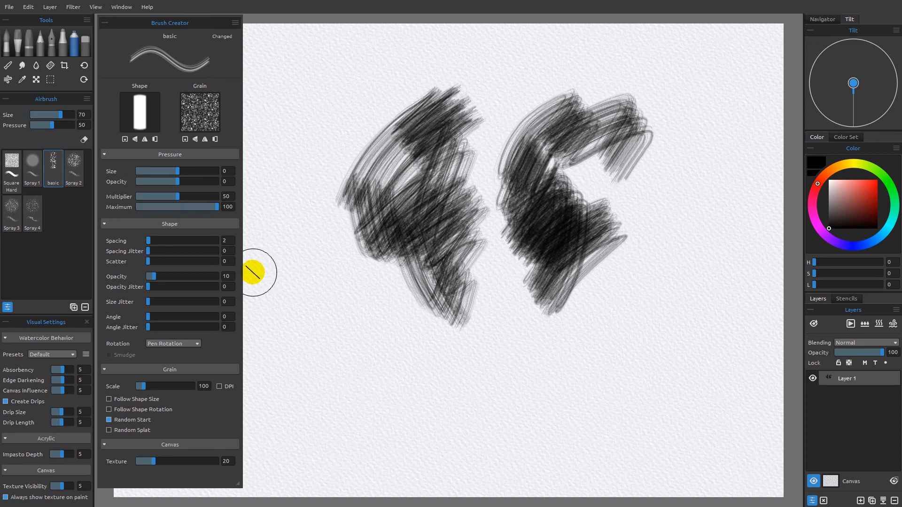
Clear the layer and load "shape round.png" as the brush shape
click(824, 501)
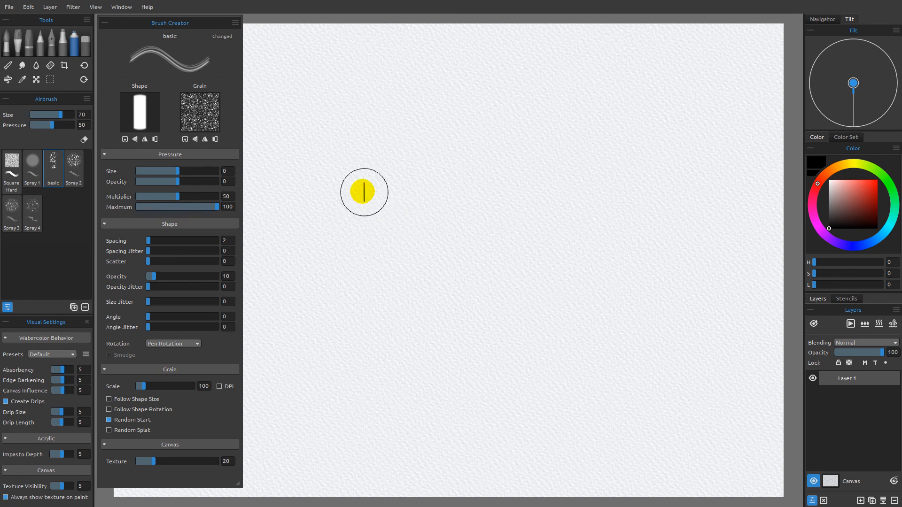
click(125, 139)
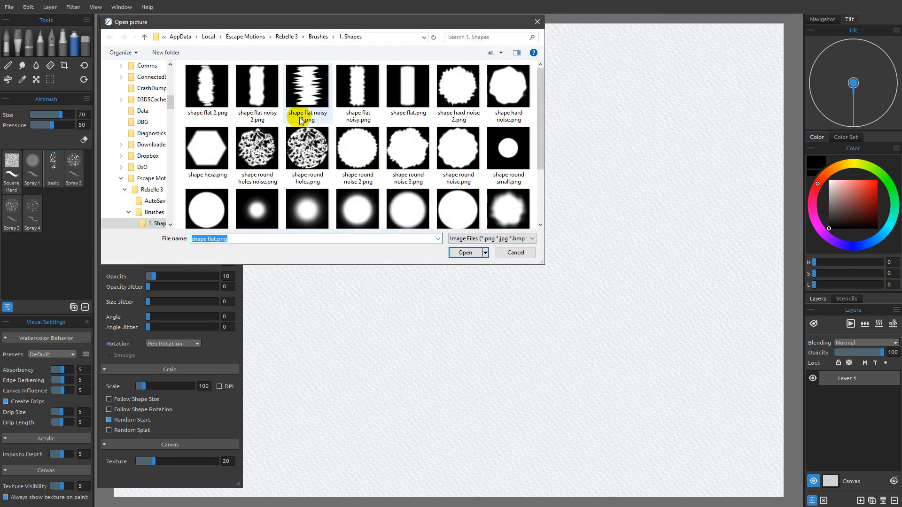
drag(539, 140, 541, 192)
click(458, 134)
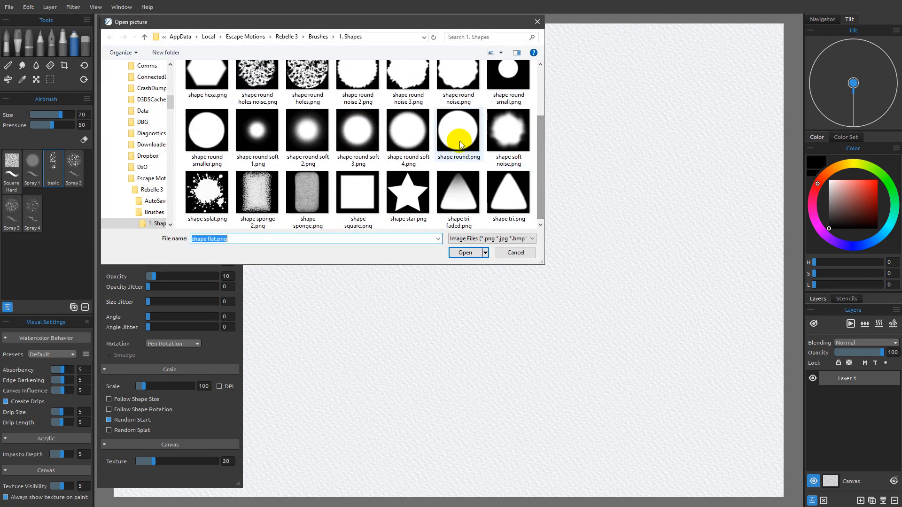
click(465, 253)
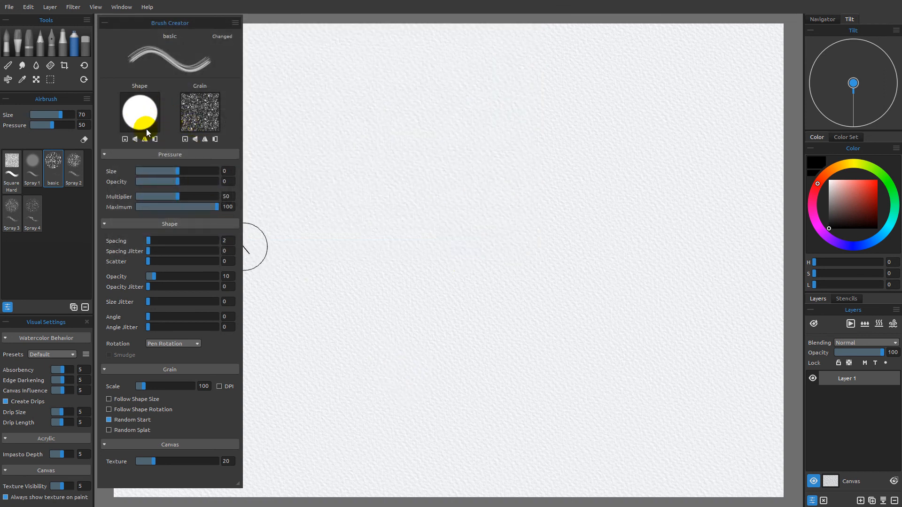
Set the brush rotation to None and paint a dense zigzag patch with three curved strokes beside it
click(175, 353)
mouse_move(449, 171)
mouse_down()
mouse_move(378, 276)
mouse_move(450, 345)
mouse_move(661, 180)
mouse_up()
mouse_move(563, 341)
mouse_down()
mouse_move(696, 240)
mouse_move(749, 220)
mouse_up()
mouse_move(587, 374)
mouse_down()
mouse_move(628, 342)
mouse_move(770, 288)
mouse_up()
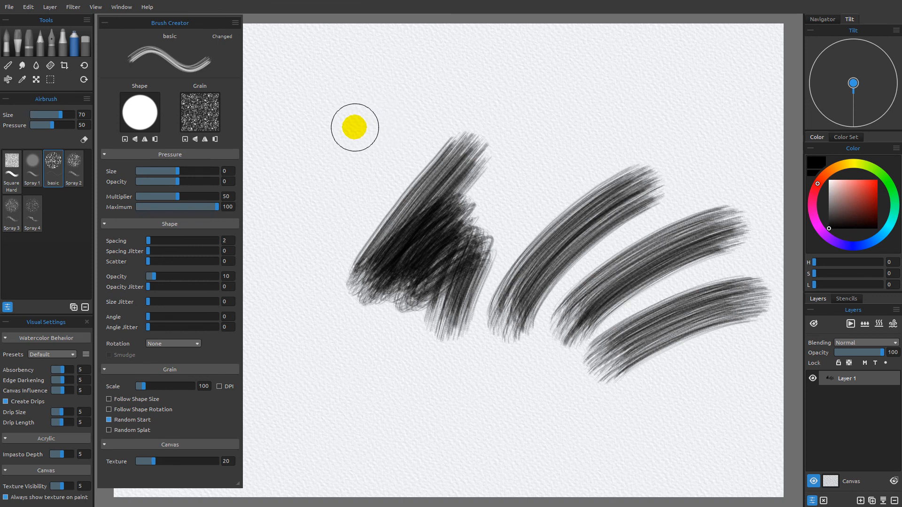
Reset the basic brush's changes and clear the layer
click(234, 24)
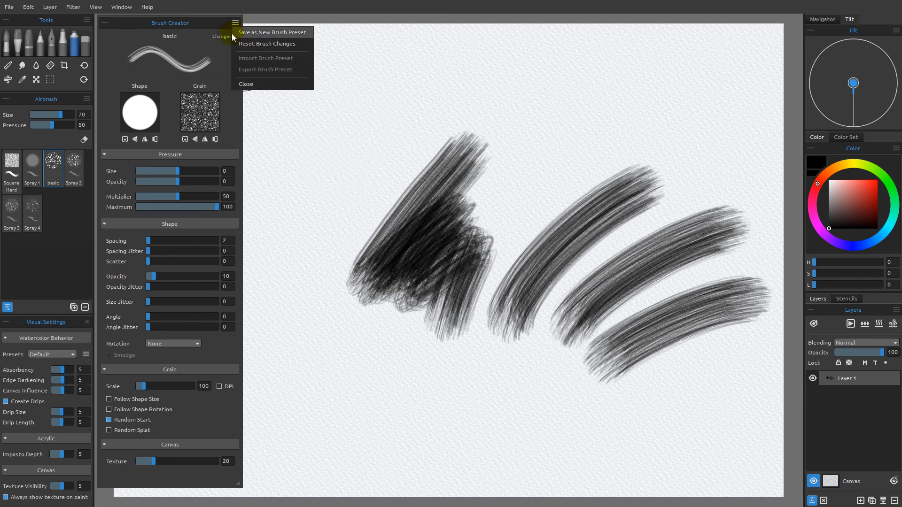
click(239, 42)
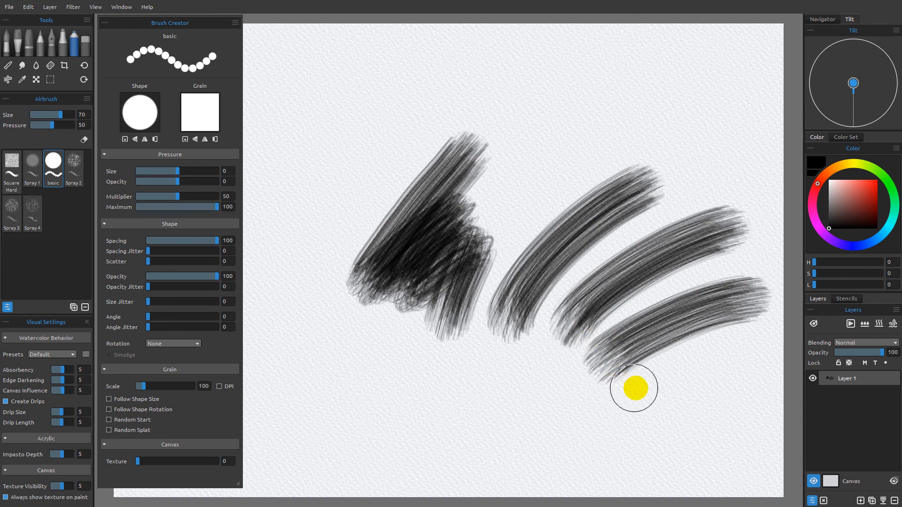
click(823, 501)
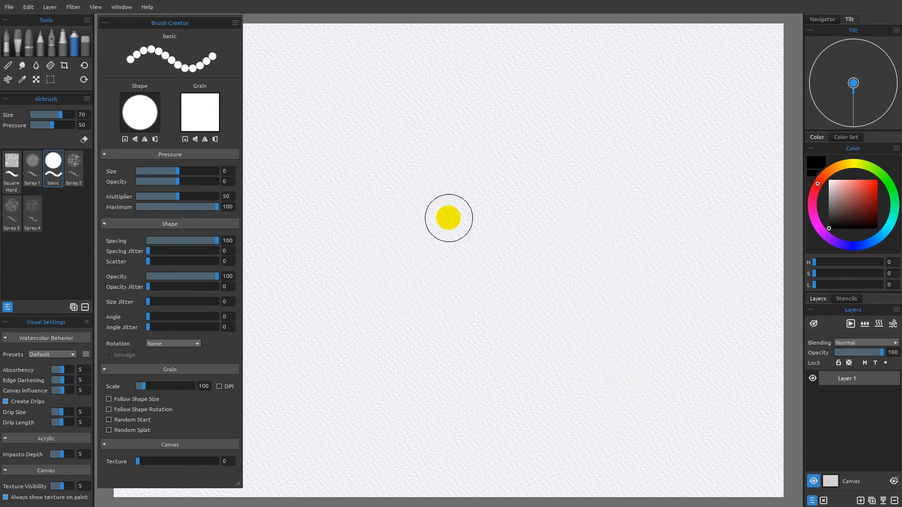